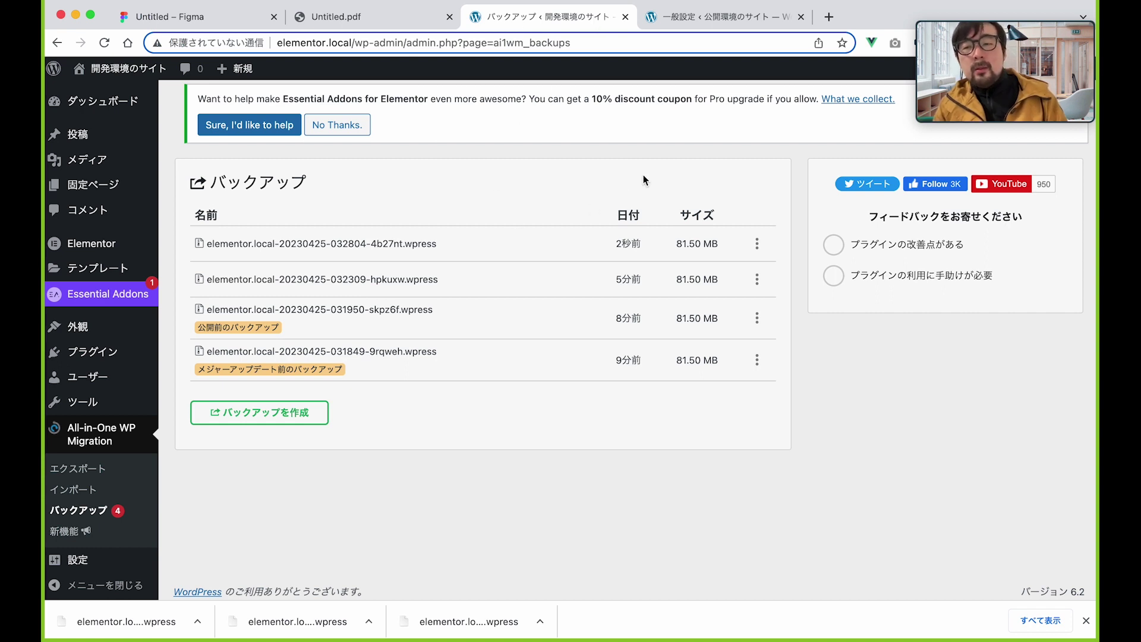
- Switch to the 公開環境のサイト admin and open its dashboard
{"action": "mouse_move", "coordinate": [148, 79]}
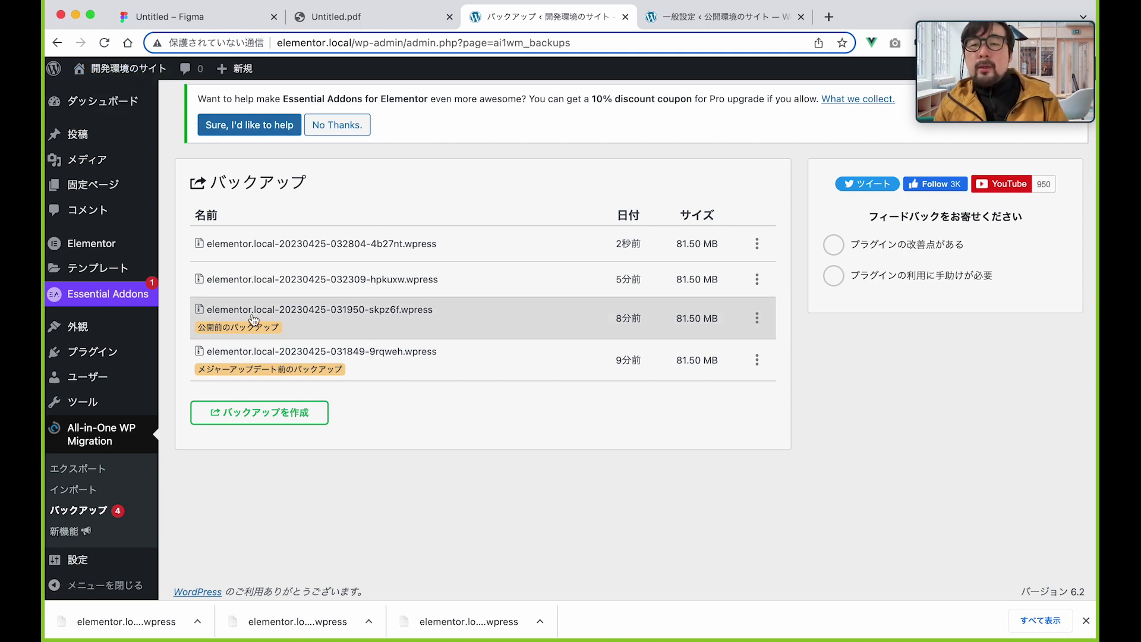
{"action": "left_click", "coordinate": [737, 19]}
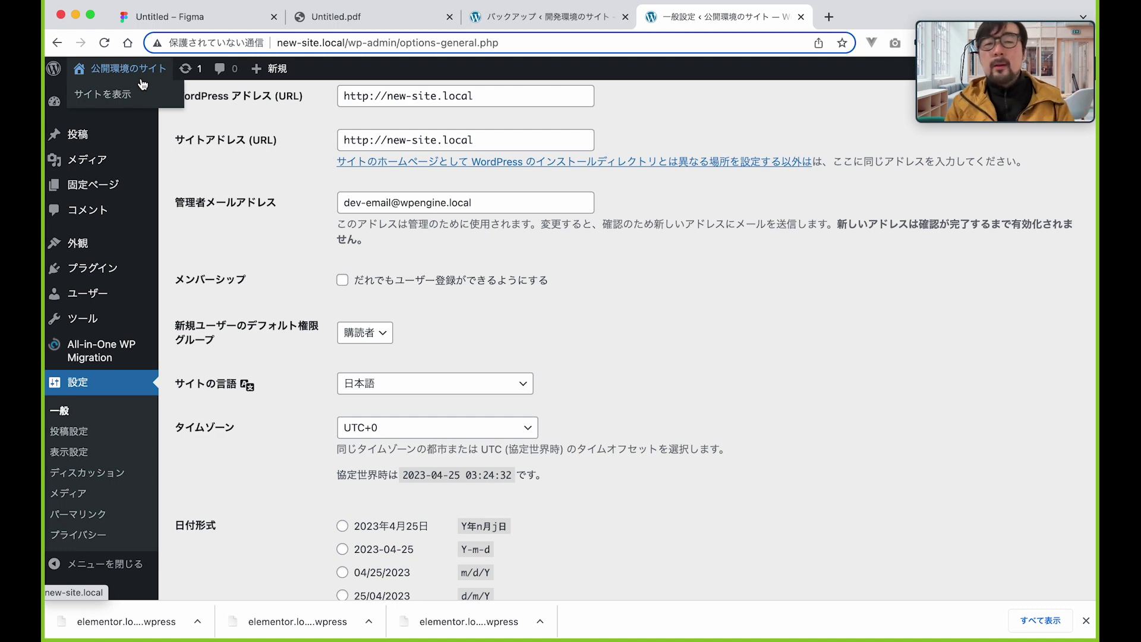
{"action": "scroll", "coordinate": [594, 172], "scroll_direction": "up", "scroll_amount": 4}
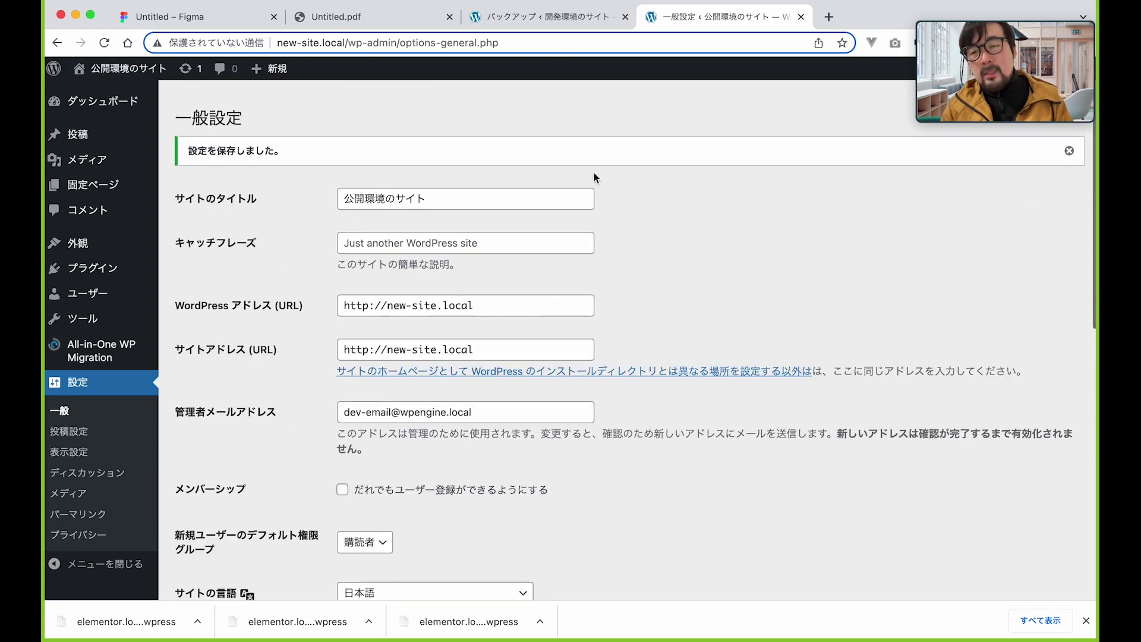
{"action": "scroll", "coordinate": [593, 173], "scroll_direction": "down", "scroll_amount": 1}
{"action": "left_click", "coordinate": [118, 65]}
{"action": "left_click", "coordinate": [118, 69]}
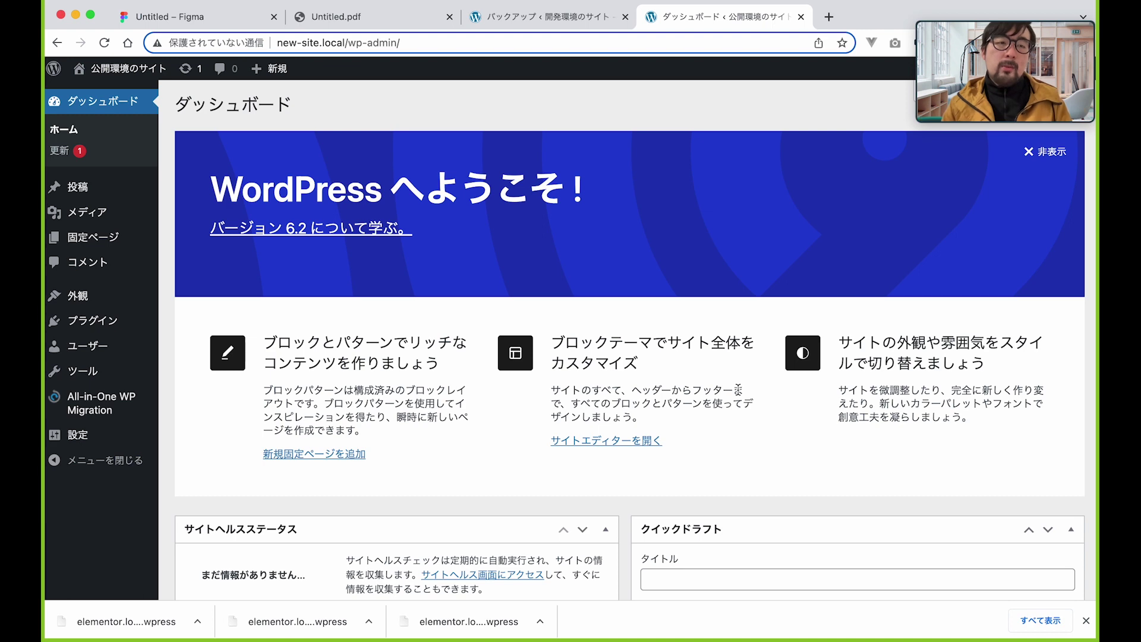
- Export the 開発環境のサイト site to a file with All-in-One WP Migration and download the backup
{"action": "left_click", "coordinate": [586, 18]}
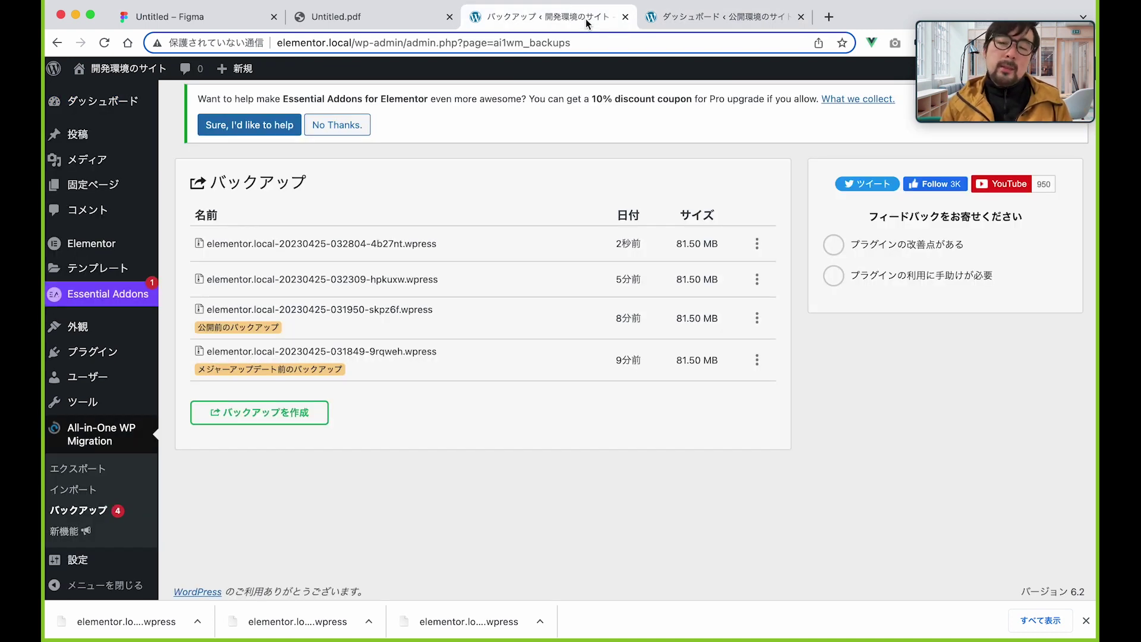
{"action": "left_click", "coordinate": [88, 474]}
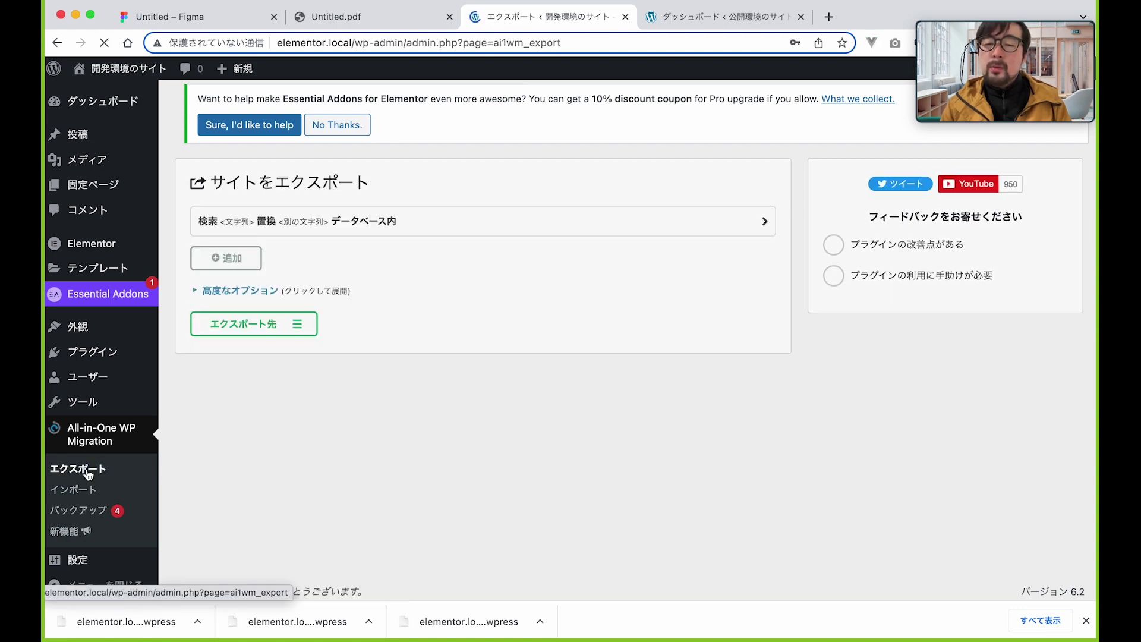
{"action": "left_click", "coordinate": [232, 330]}
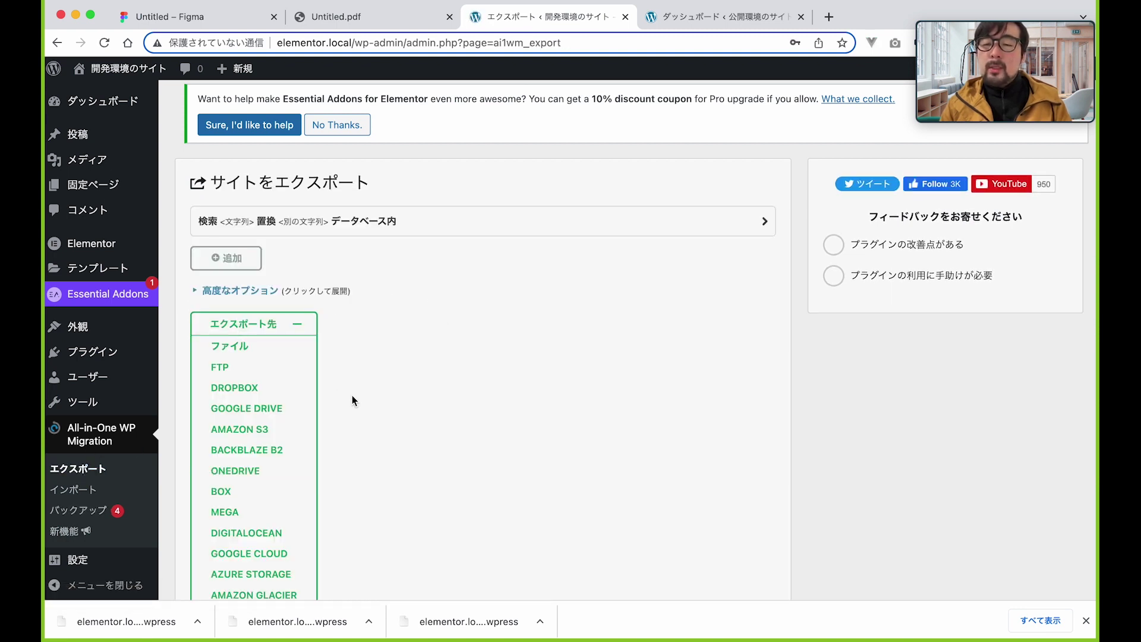
{"action": "left_click", "coordinate": [264, 346]}
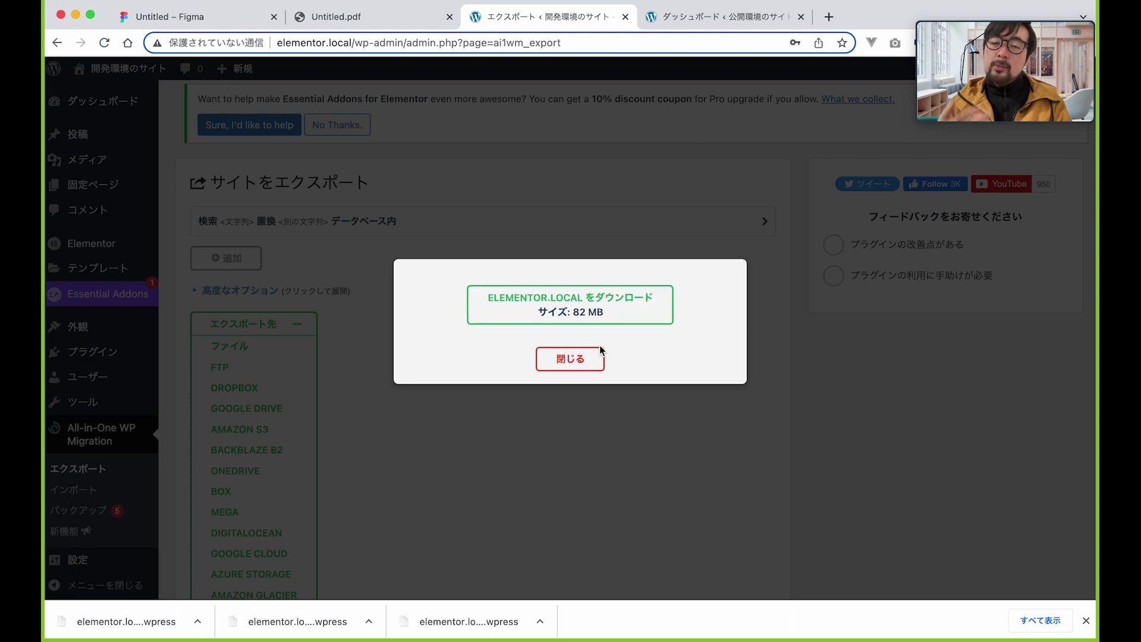
{"action": "left_click", "coordinate": [613, 323]}
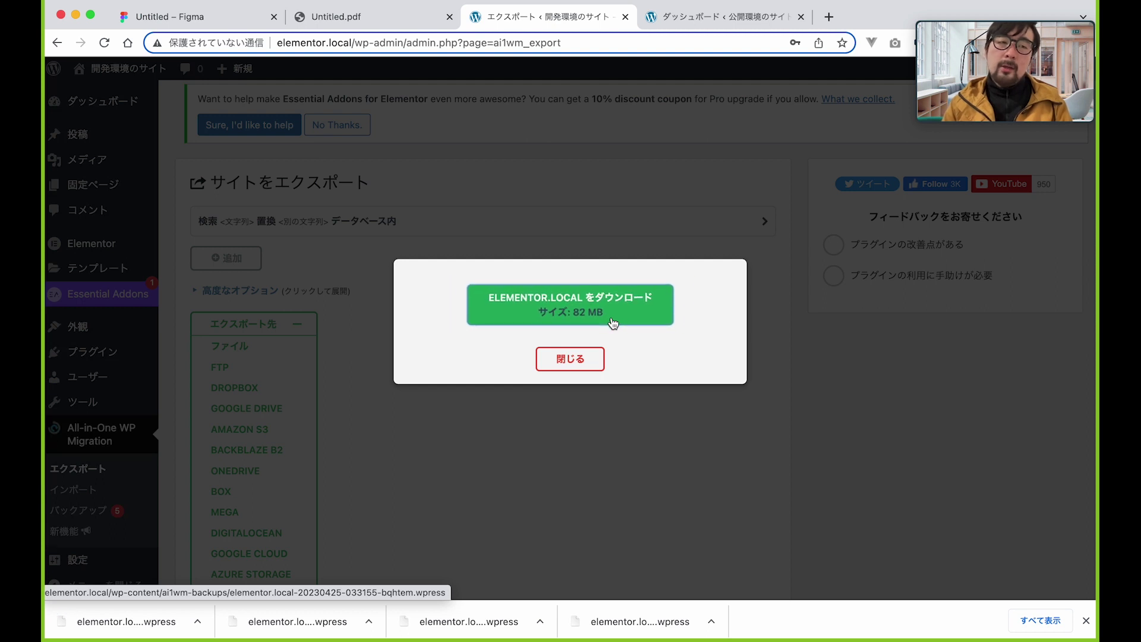
{"action": "left_click", "coordinate": [562, 365]}
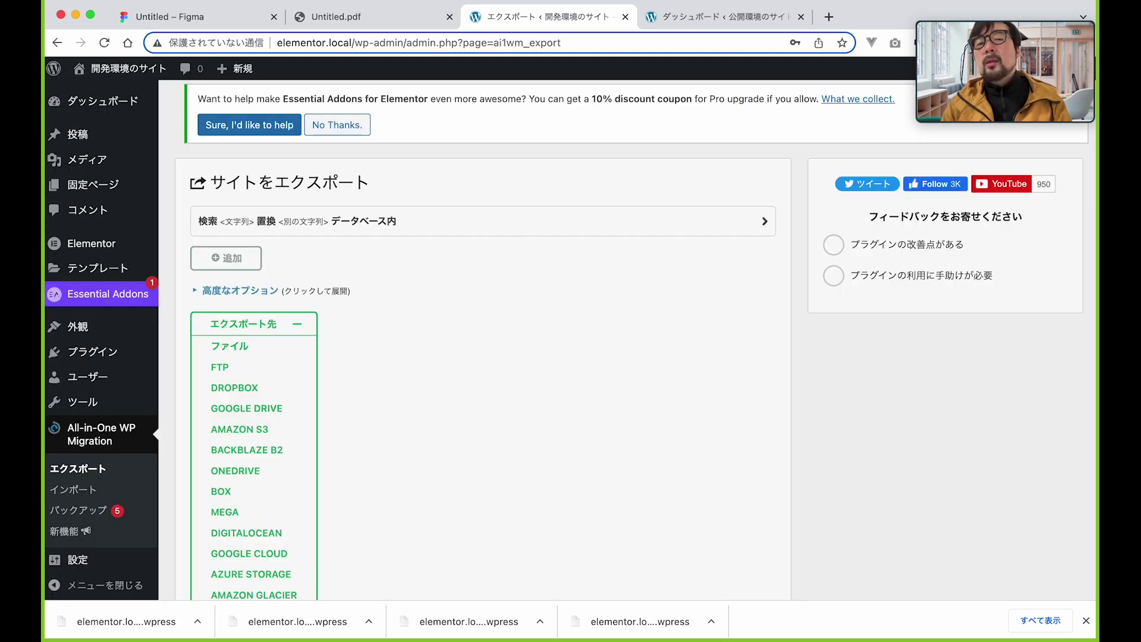
- Open the All-in-One WP Migration import page on the 公開環境のサイト site
{"action": "left_click", "coordinate": [699, 21]}
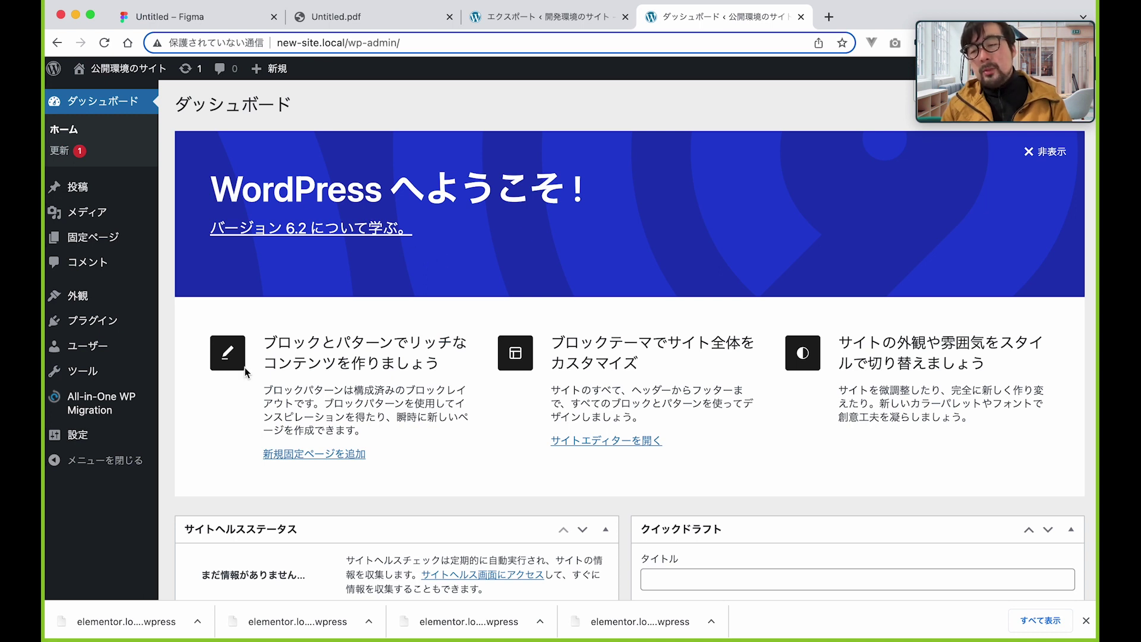
{"action": "mouse_move", "coordinate": [148, 398]}
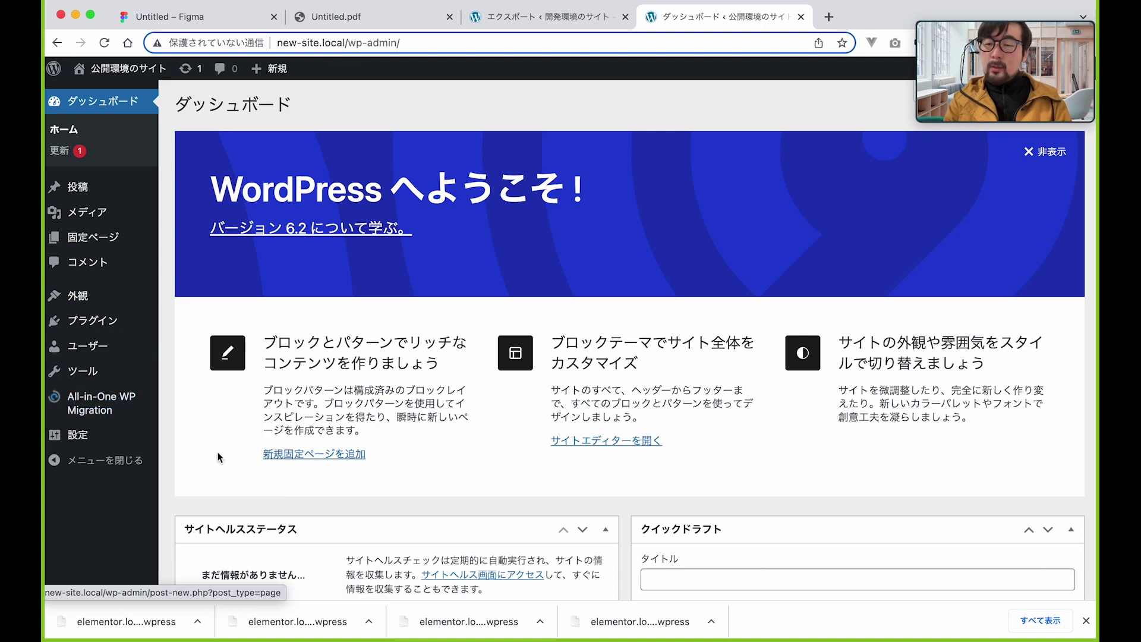
{"action": "key", "text": "ctrl+shift+Tab"}
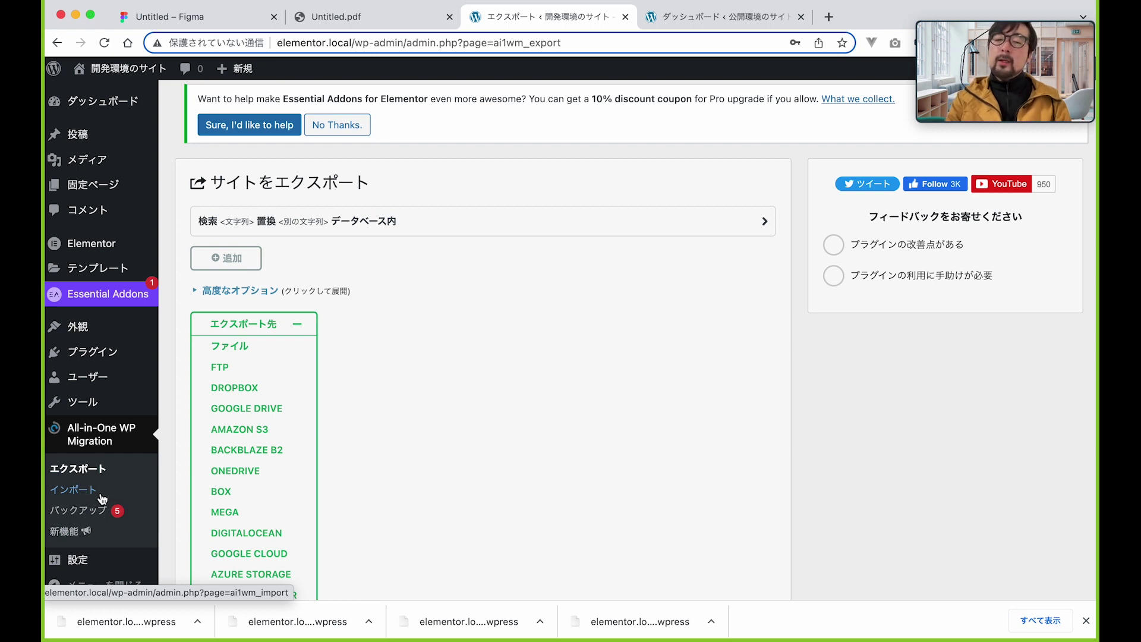
{"action": "key", "text": "ctrl+Tab"}
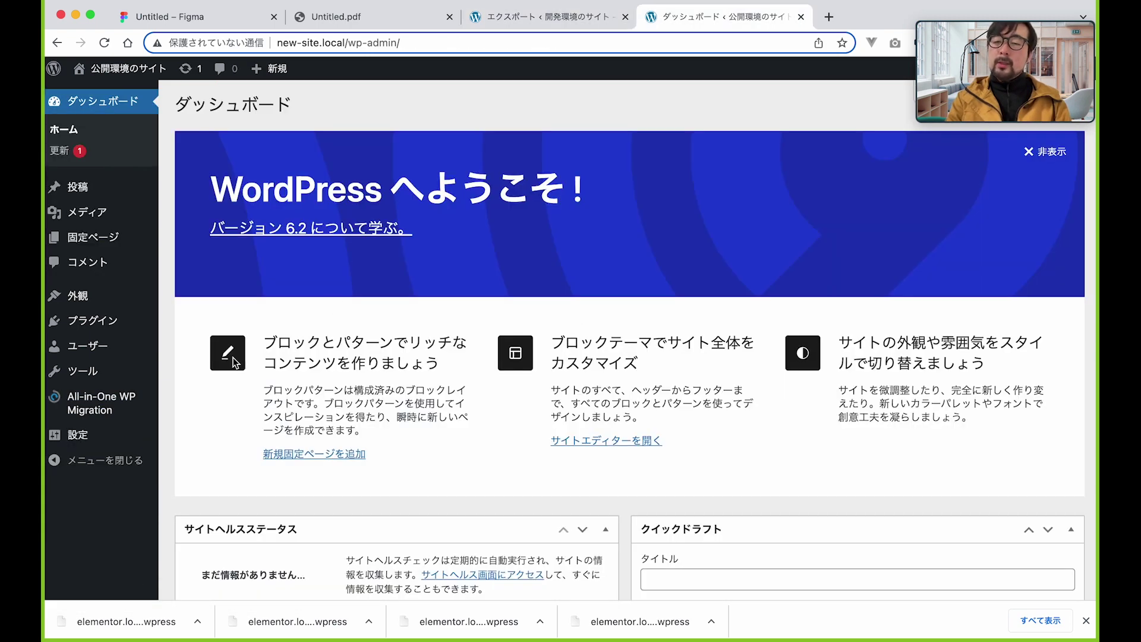
{"action": "mouse_move", "coordinate": [128, 414]}
{"action": "left_click", "coordinate": [173, 418]}
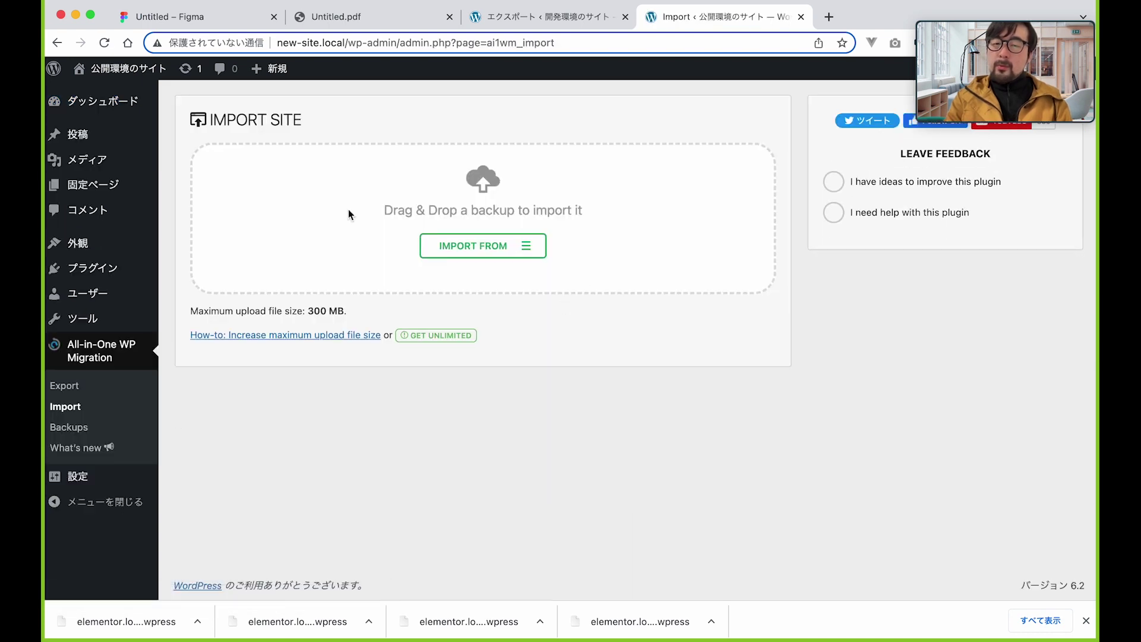
{"action": "key", "text": "ctrl+shift+Tab"}
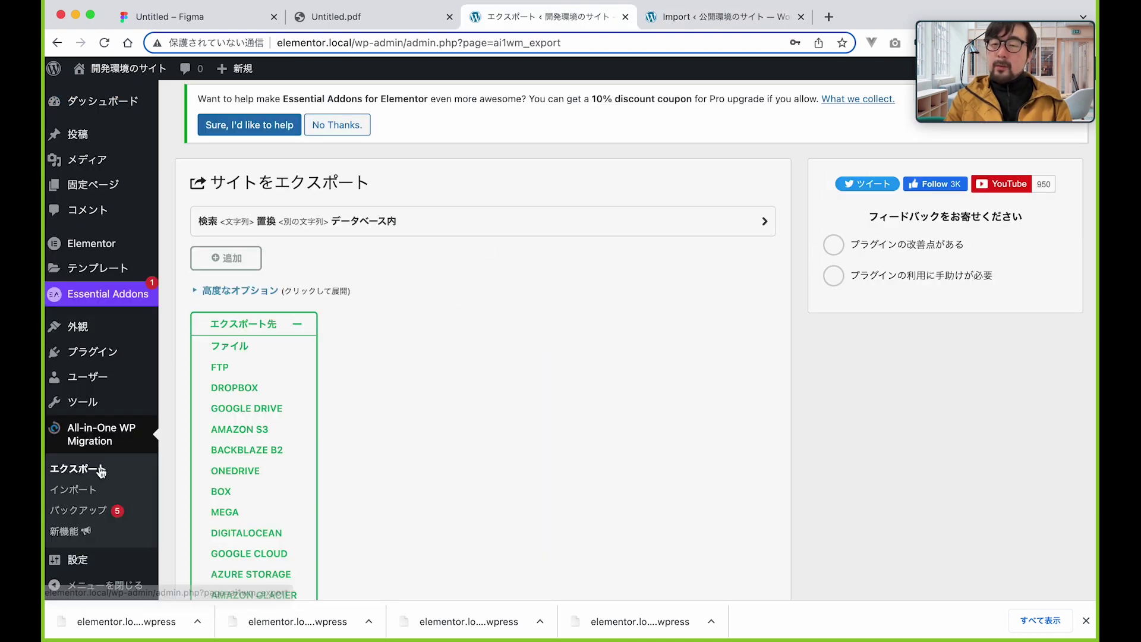
{"action": "left_click", "coordinate": [73, 490]}
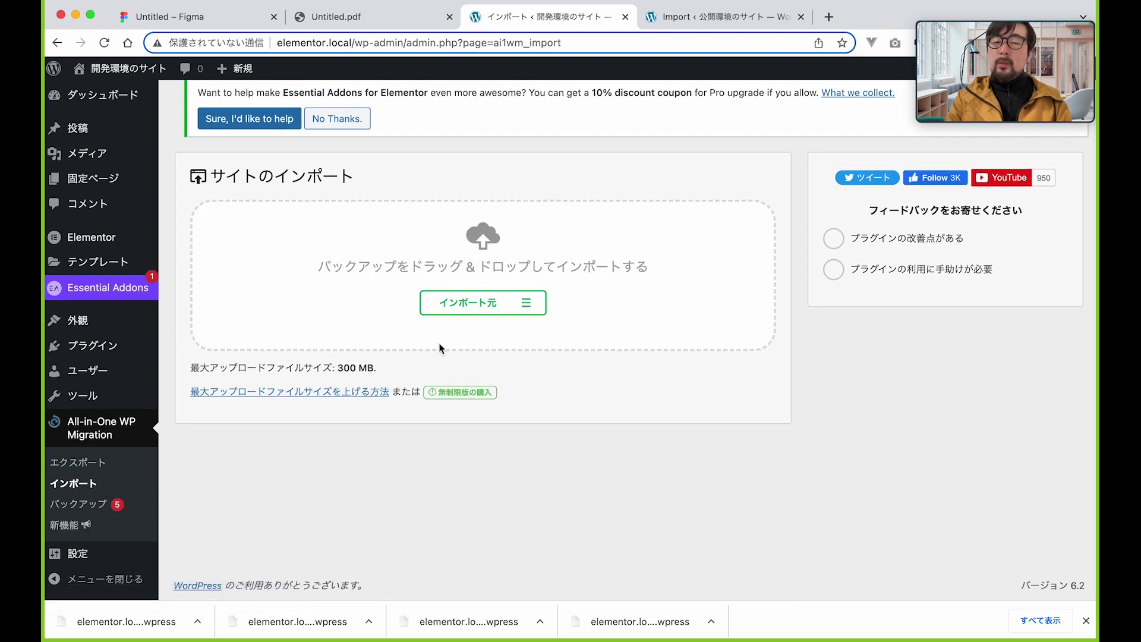
{"action": "left_click", "coordinate": [463, 312]}
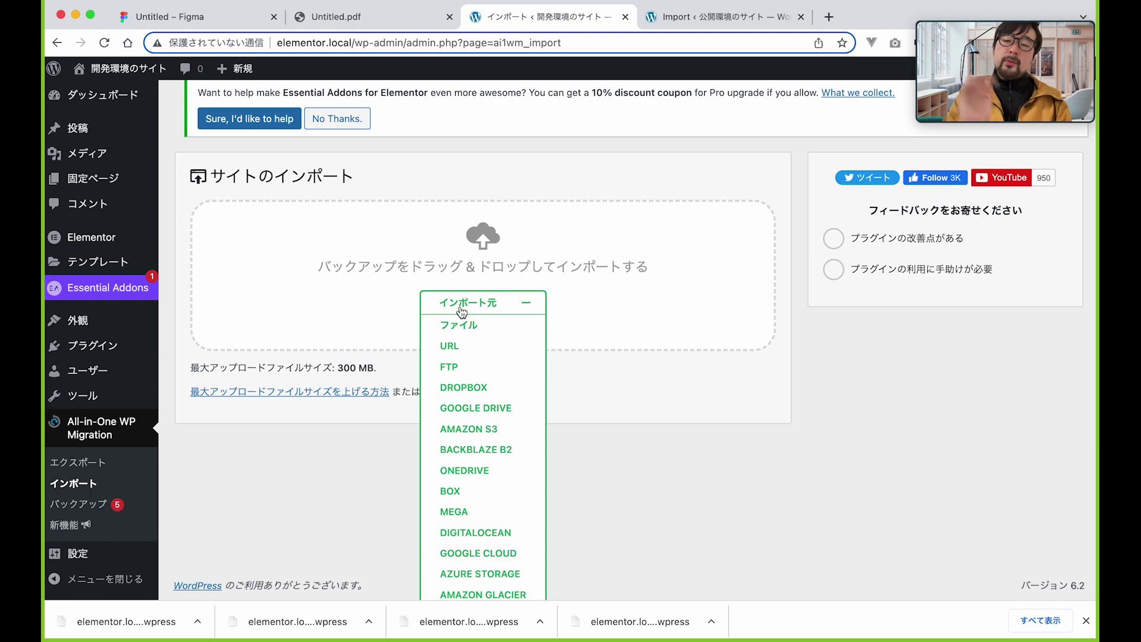
{"action": "left_click", "coordinate": [463, 325]}
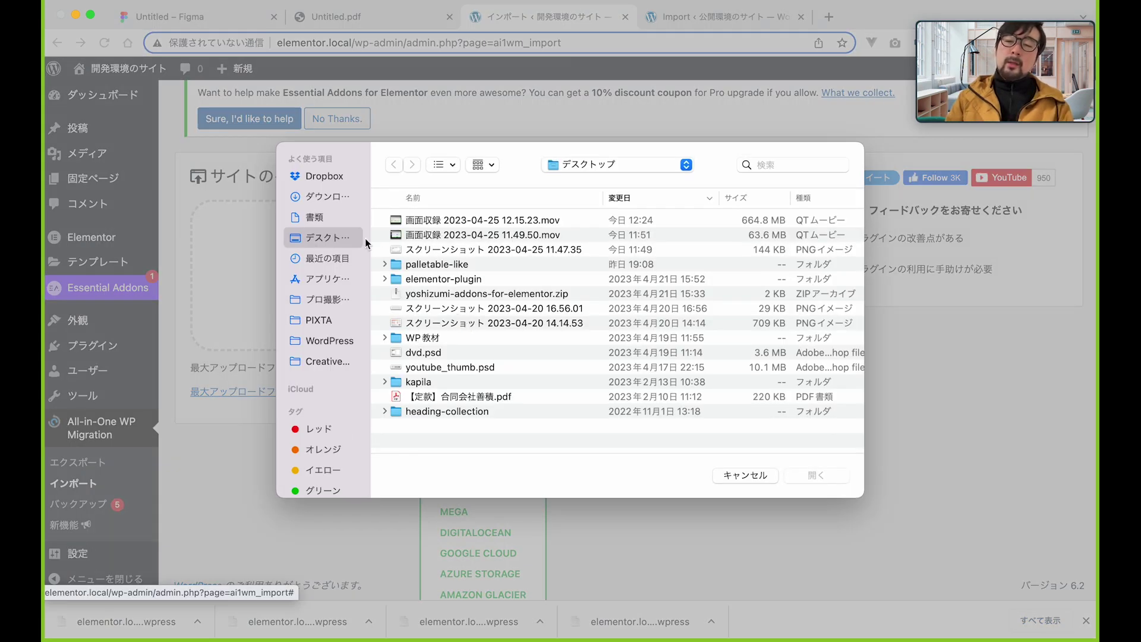
{"action": "left_click", "coordinate": [333, 196]}
{"action": "left_click", "coordinate": [500, 221]}
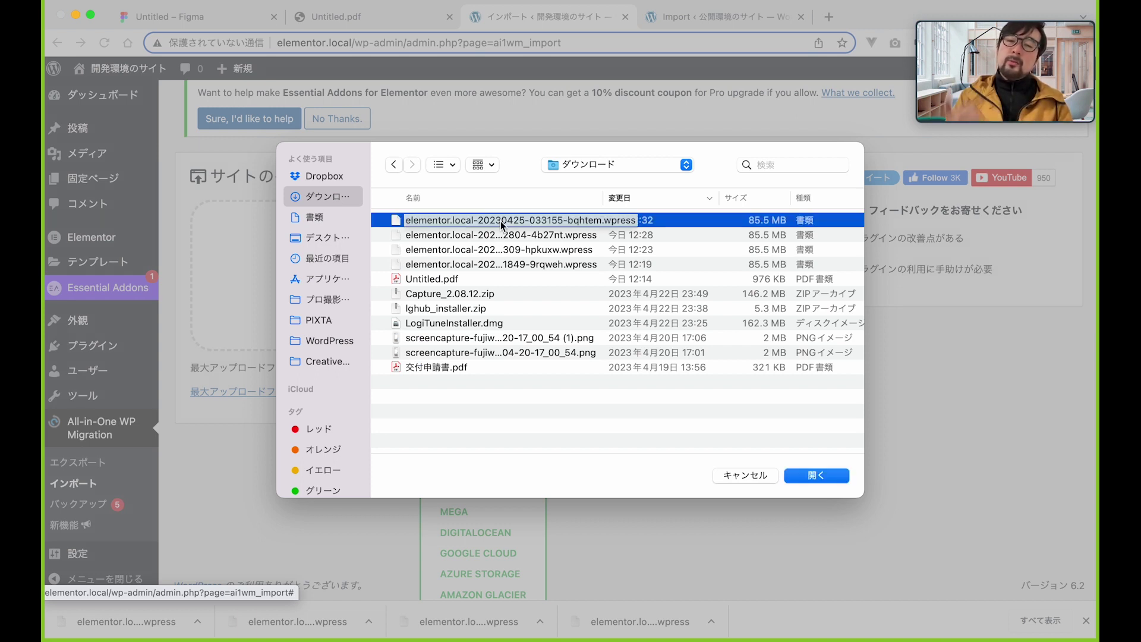
{"action": "left_click", "coordinate": [814, 475]}
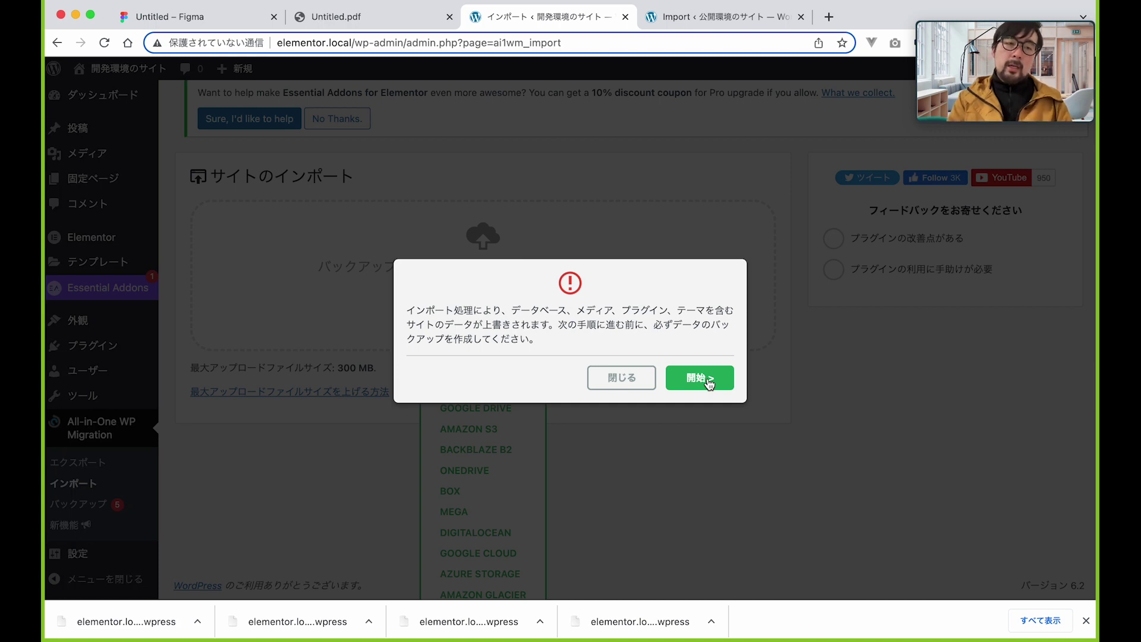
{"action": "left_click", "coordinate": [621, 377]}
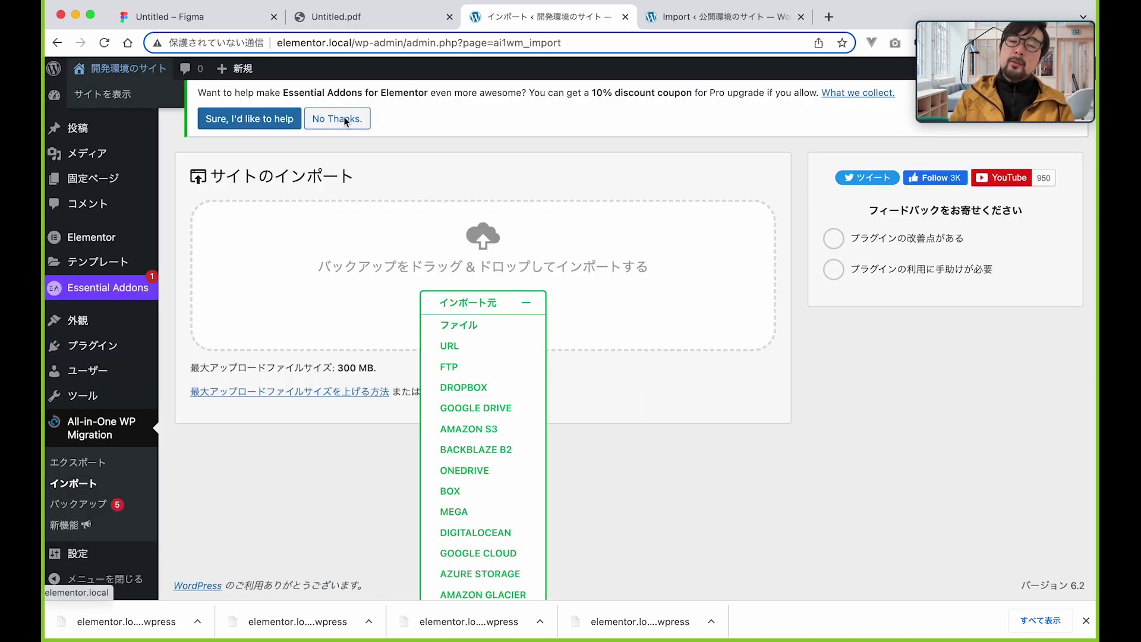
- Check the maximum upload file size on both sites' import pages and collapse the import source list on 開発環境のサイト
{"action": "left_click", "coordinate": [707, 24]}
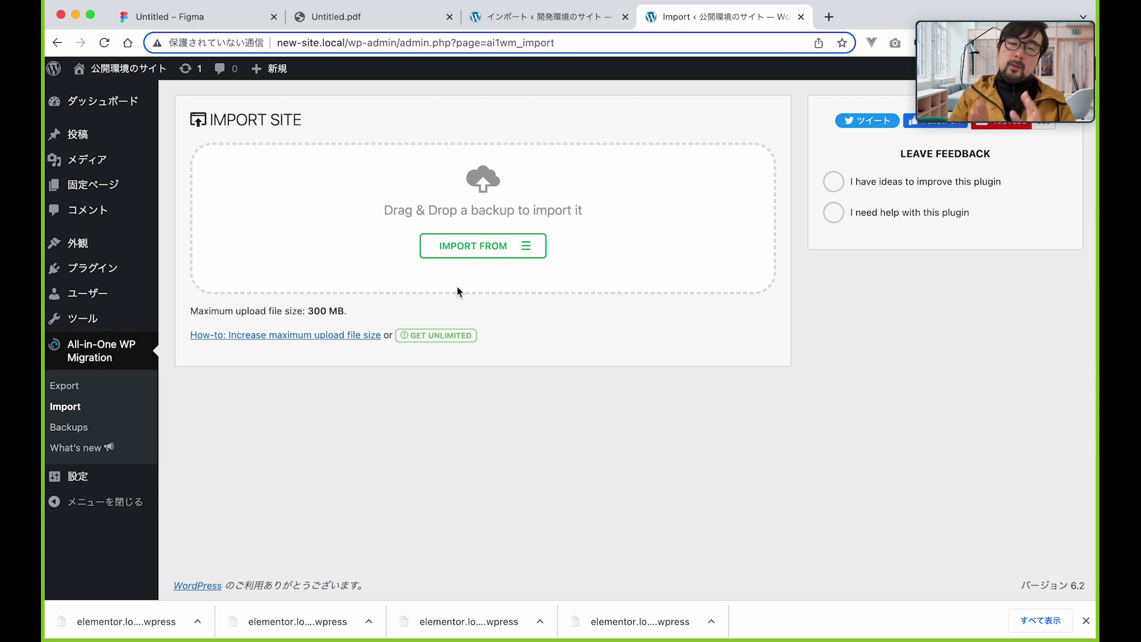
{"action": "left_click", "coordinate": [544, 18]}
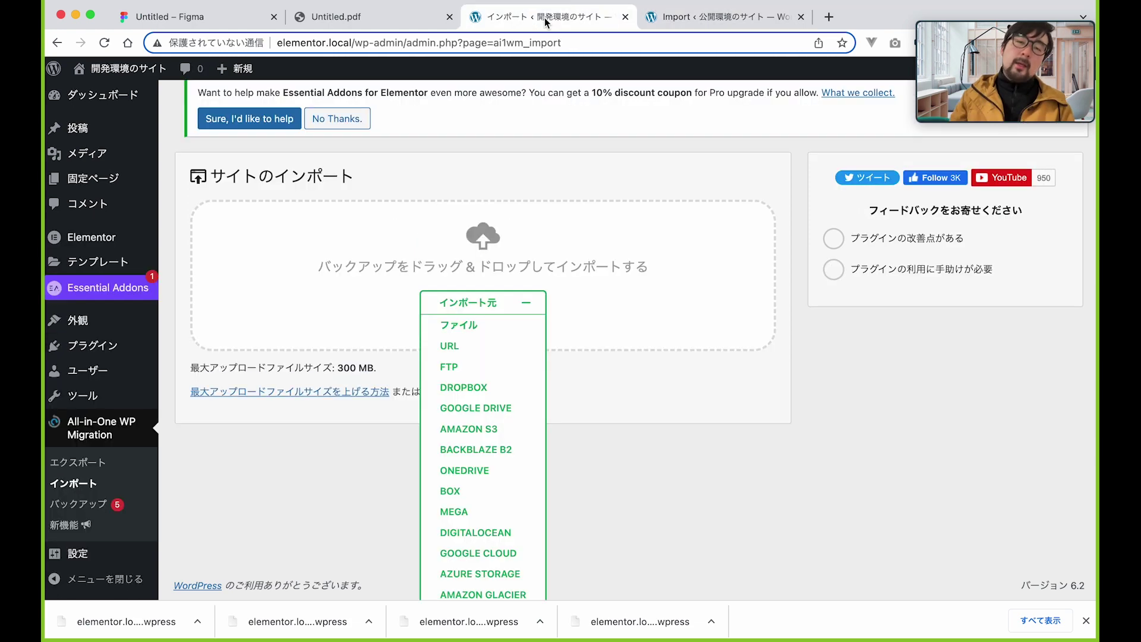
{"action": "left_click", "coordinate": [699, 18]}
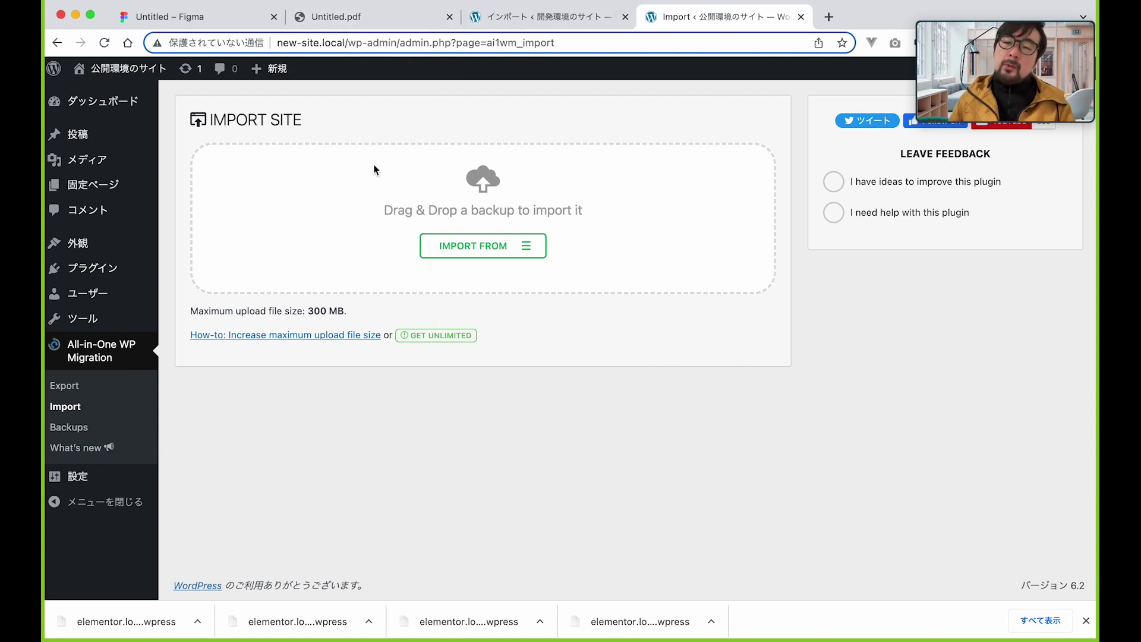
{"action": "left_click", "coordinate": [305, 313]}
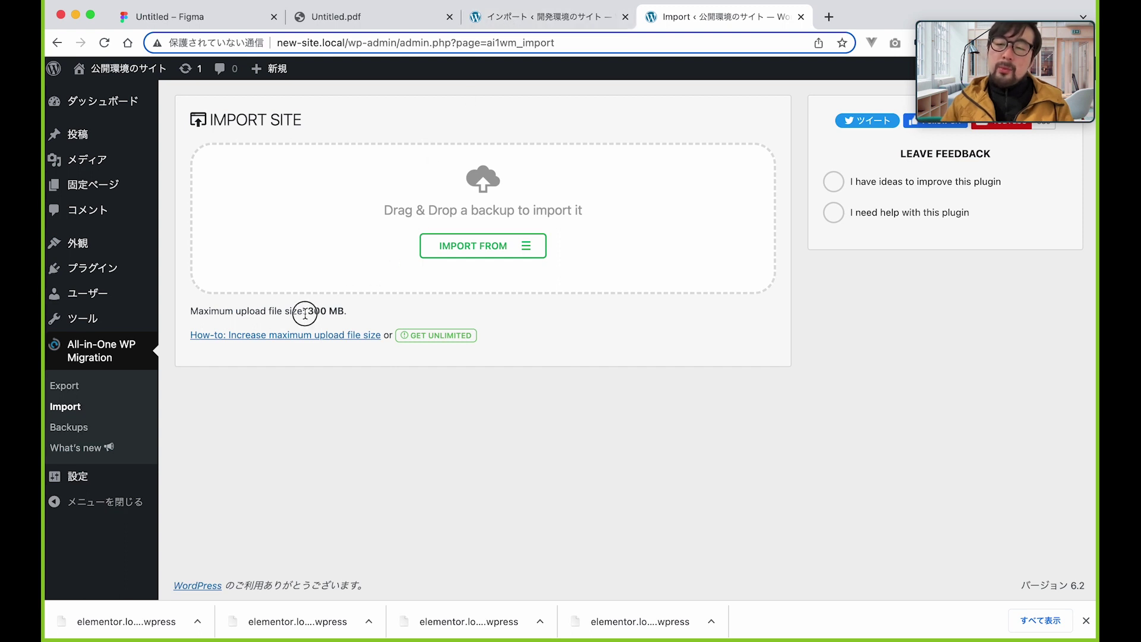
{"action": "triple_click", "coordinate": [305, 313]}
{"action": "left_click", "coordinate": [550, 18]}
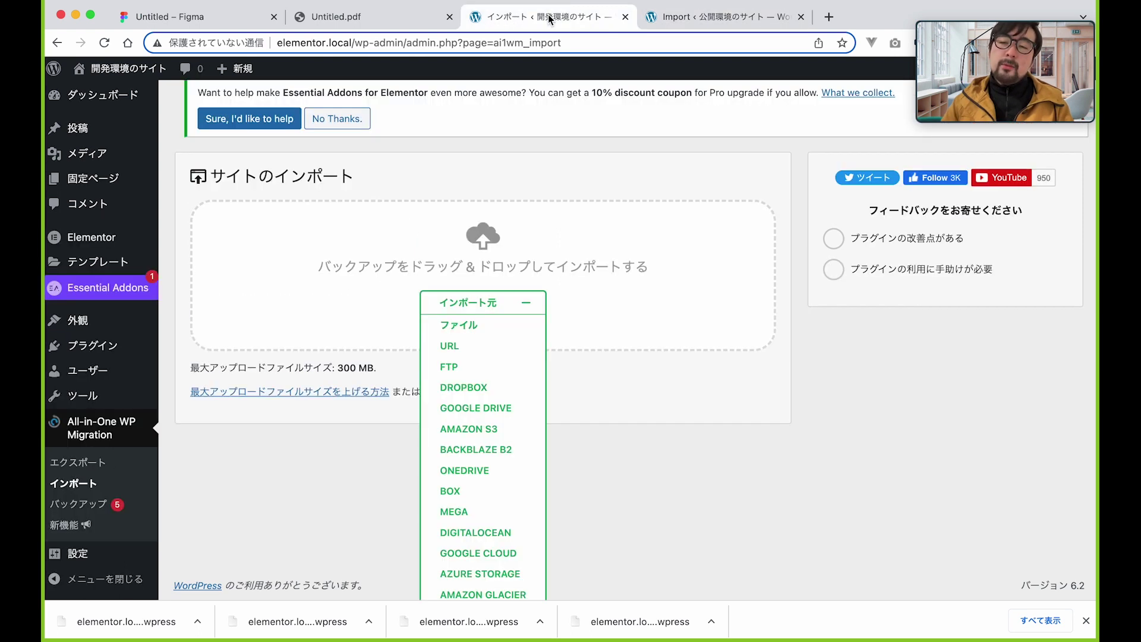
{"action": "double_click", "coordinate": [293, 365]}
{"action": "triple_click", "coordinate": [293, 364]}
{"action": "left_click", "coordinate": [553, 303]}
{"action": "left_click", "coordinate": [527, 304]}
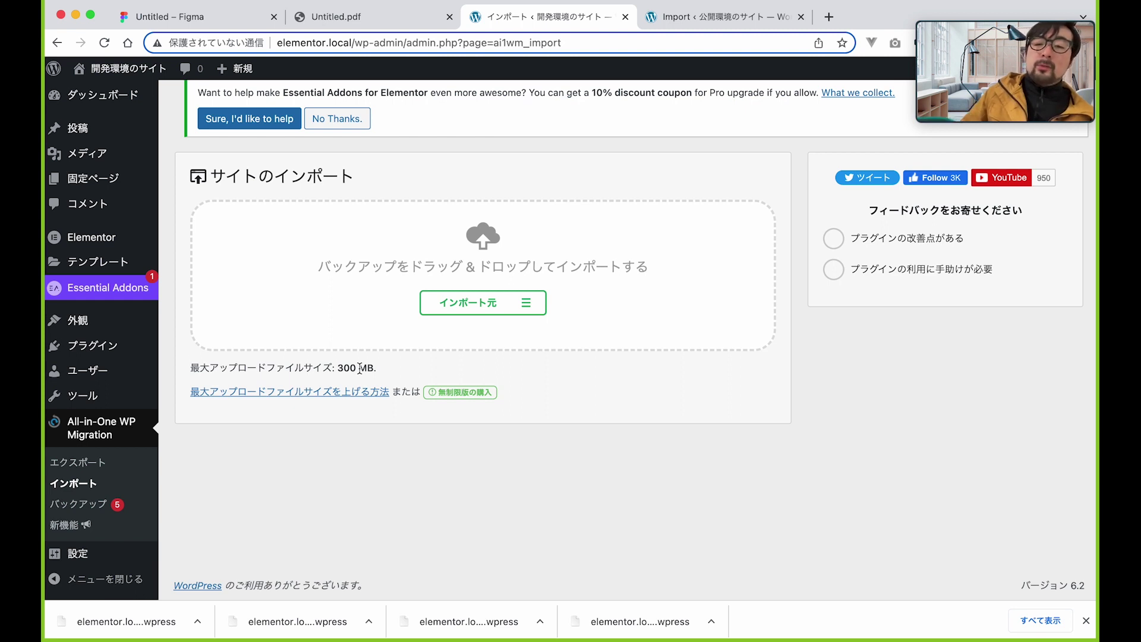
- Read the help article on increasing the maximum upload file size and return to the 開発環境のサイト import page
{"action": "left_click", "coordinate": [319, 391]}
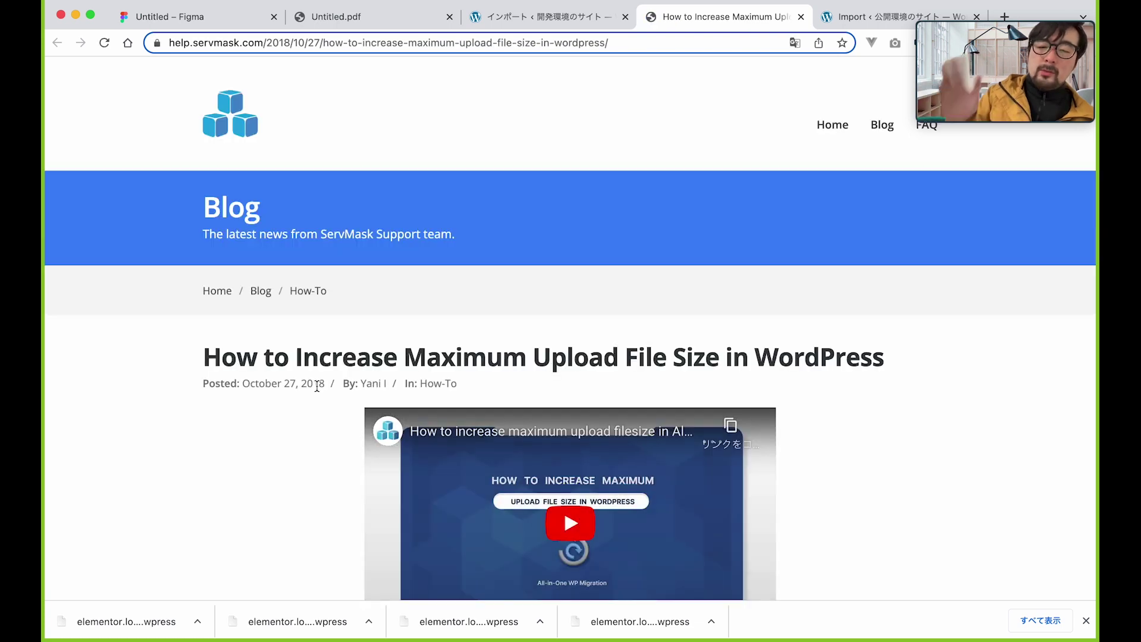
{"action": "scroll", "coordinate": [317, 387], "scroll_direction": "down", "scroll_amount": 2}
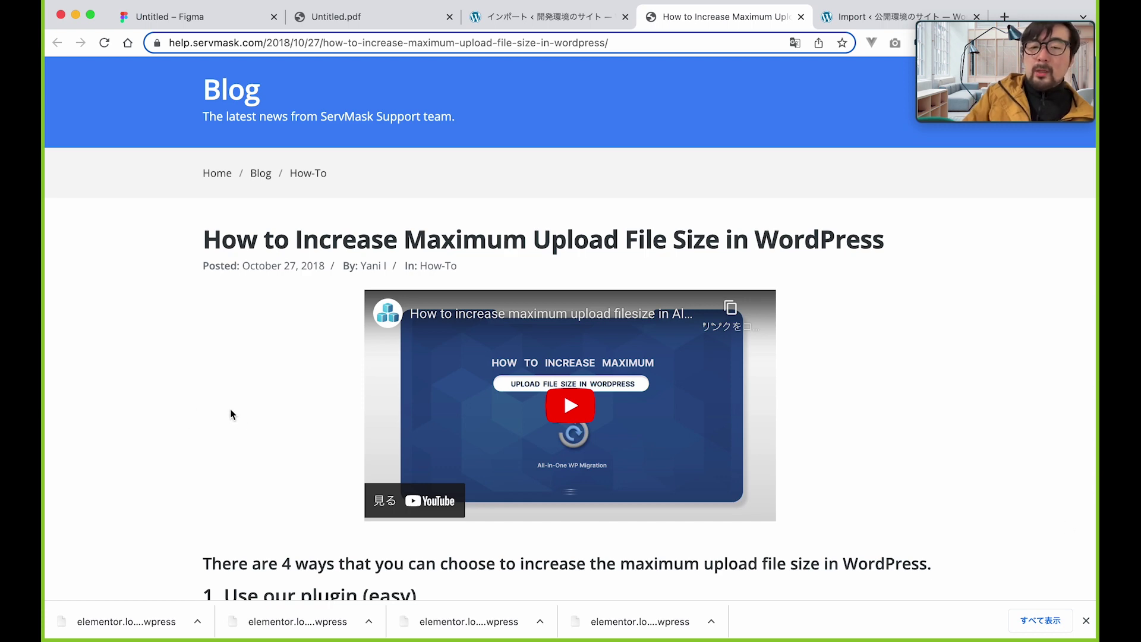
{"action": "scroll", "coordinate": [230, 410], "scroll_direction": "down", "scroll_amount": 3}
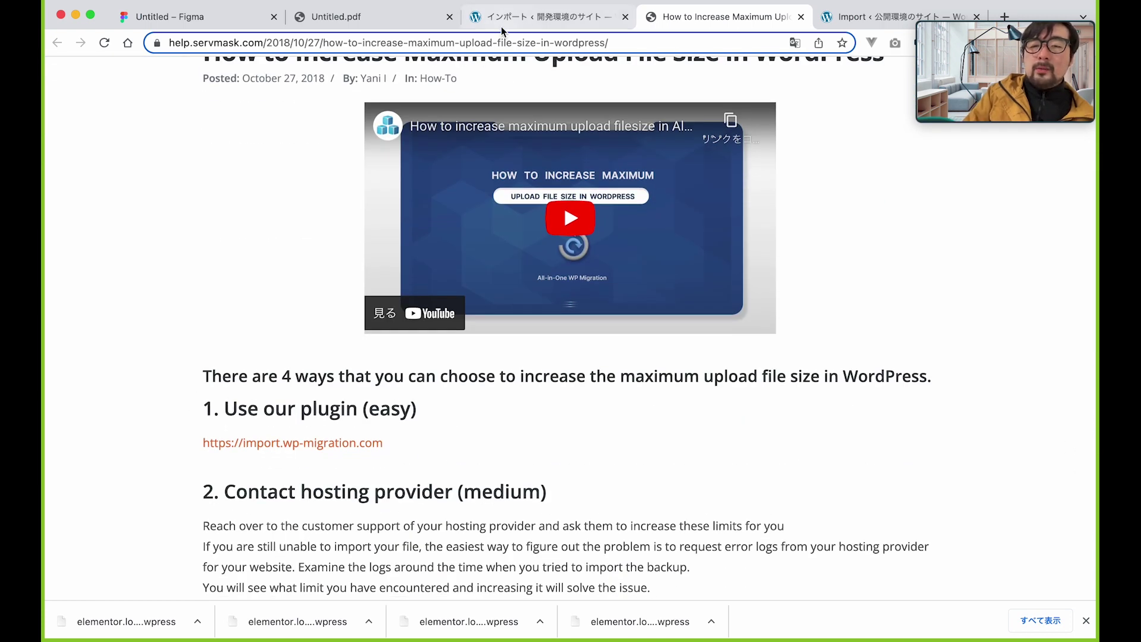
{"action": "left_click", "coordinate": [502, 23]}
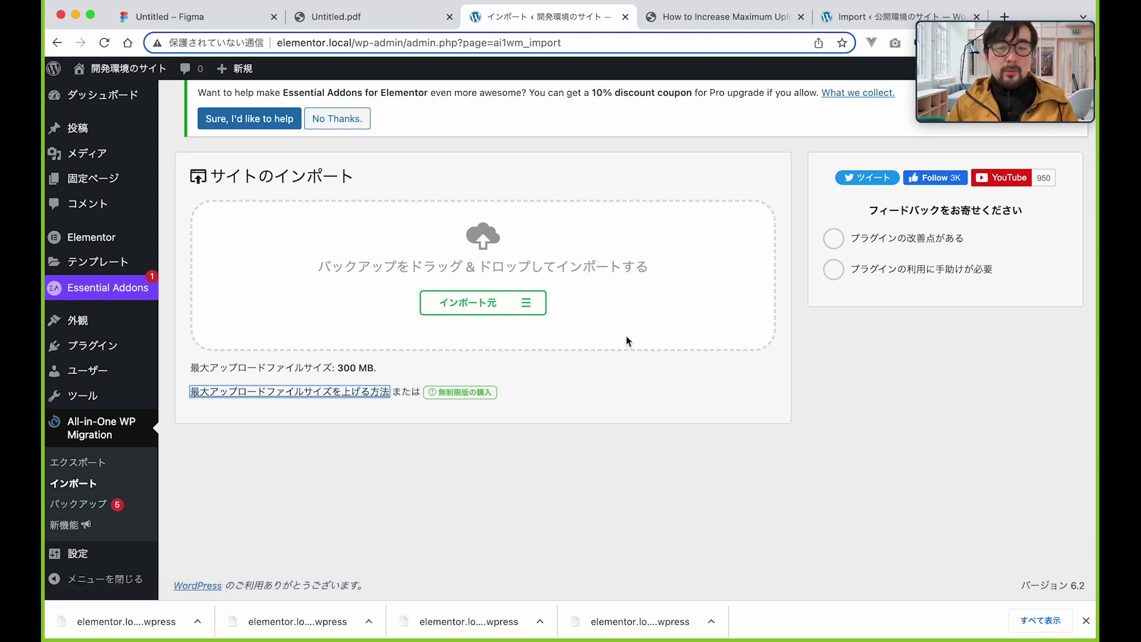
- Open the All-in-One WP Migration export page on the 開発環境のサイト site
{"action": "left_click", "coordinate": [884, 18]}
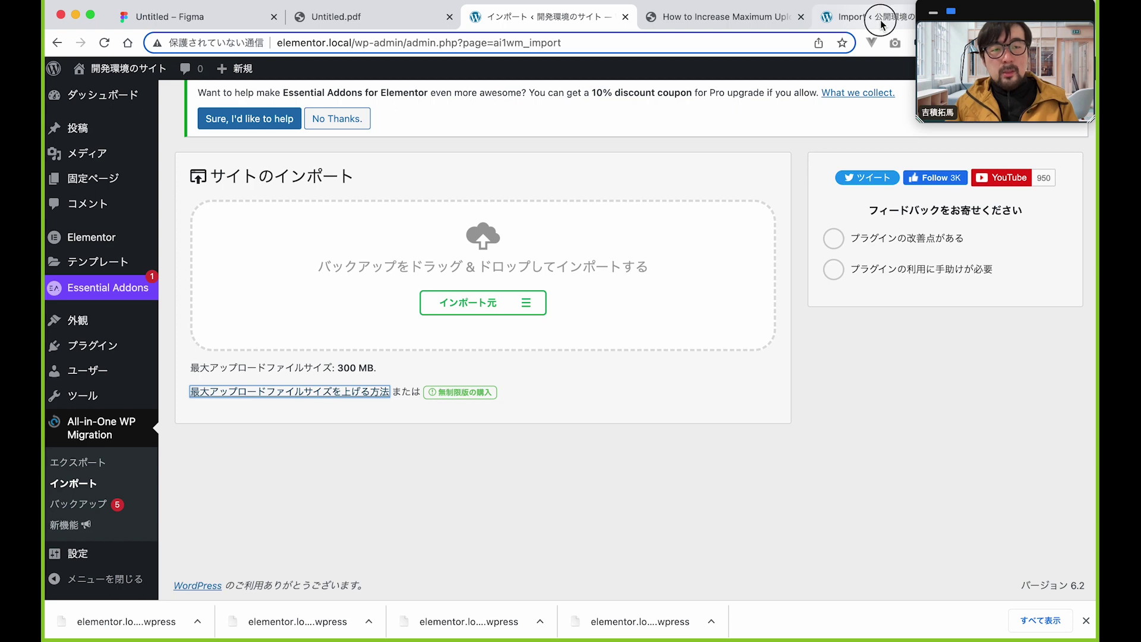
{"action": "left_click", "coordinate": [539, 18]}
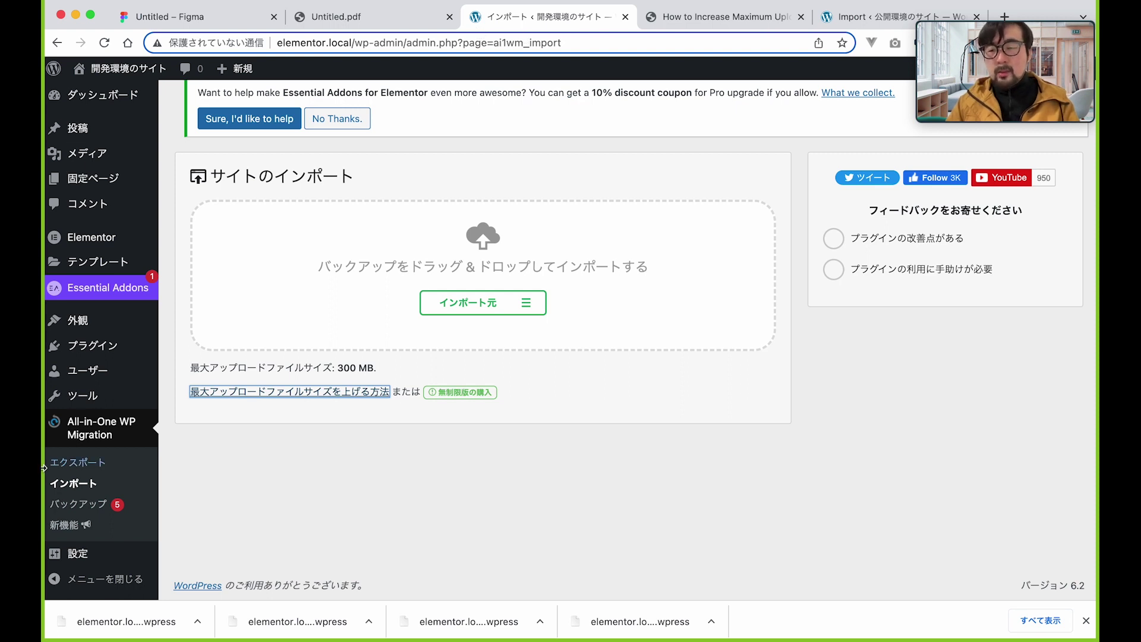
{"action": "left_click", "coordinate": [65, 470]}
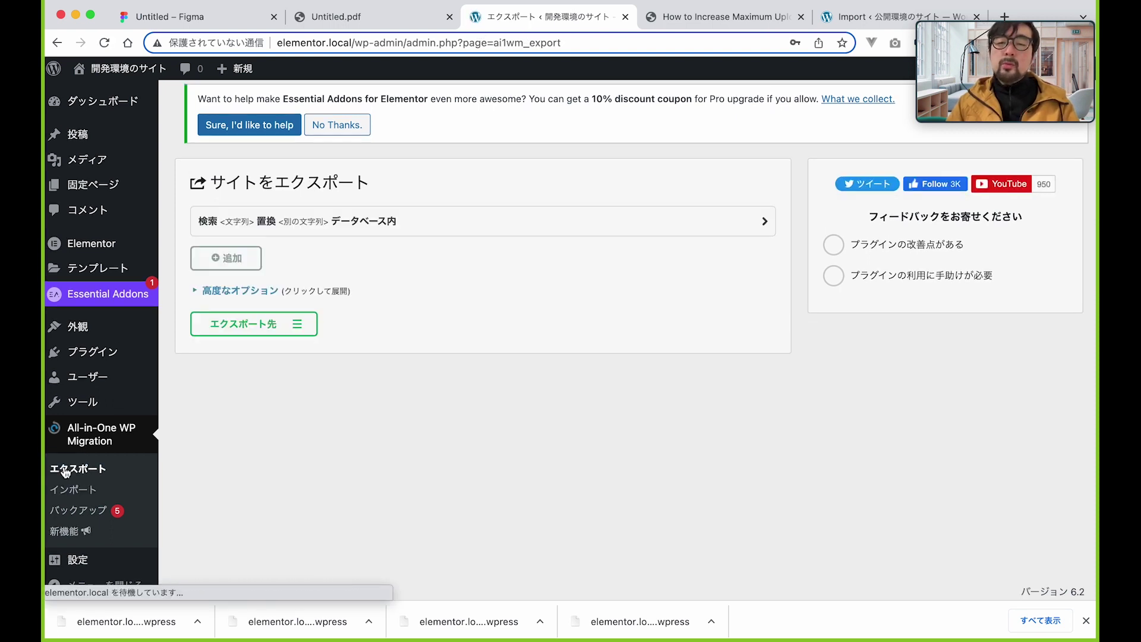
- Expand the advanced export options and try excluding the must-use plugins (必須プラグイン) and plugins (プラグイン) from the export
{"action": "left_click", "coordinate": [224, 291]}
{"action": "left_click", "coordinate": [224, 292]}
{"action": "left_click", "coordinate": [224, 291]}
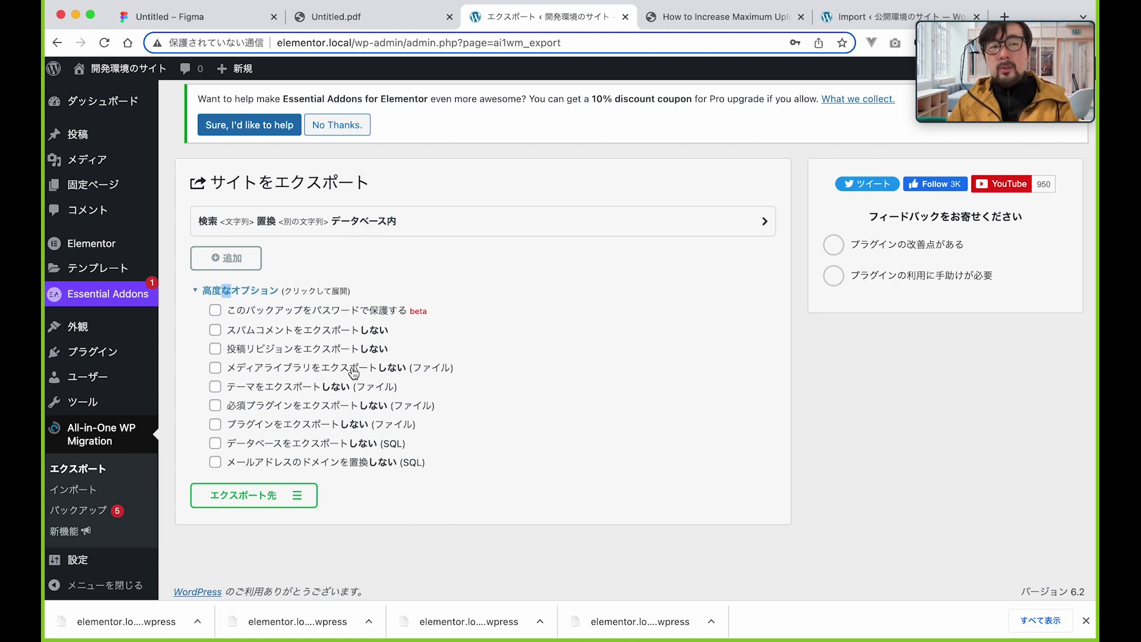
{"action": "left_click", "coordinate": [307, 408]}
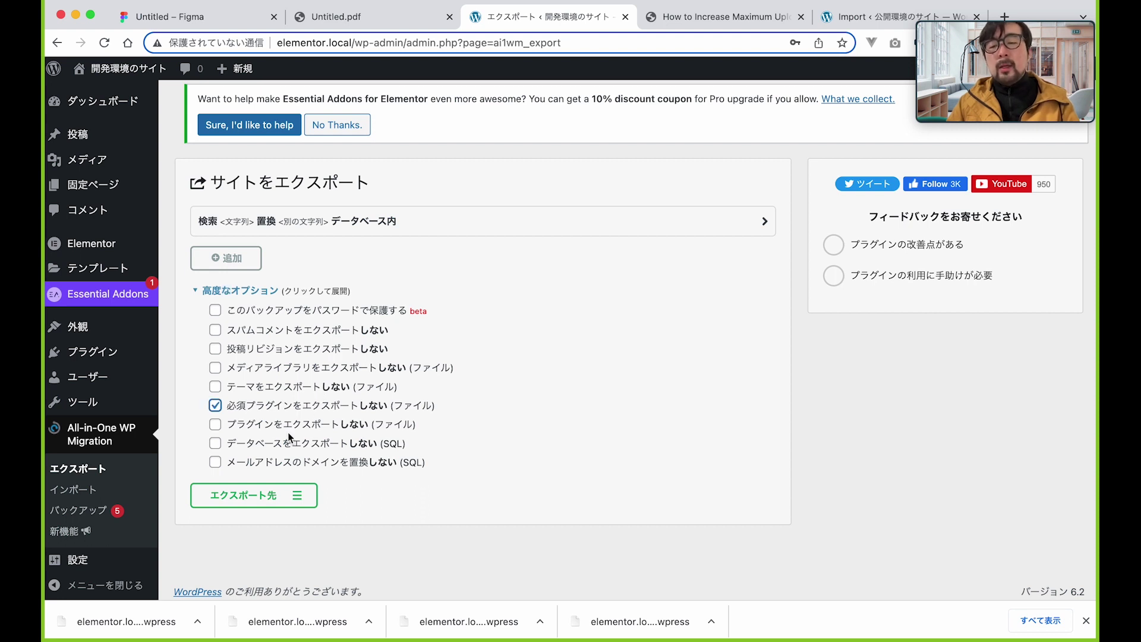
{"action": "left_click", "coordinate": [295, 426]}
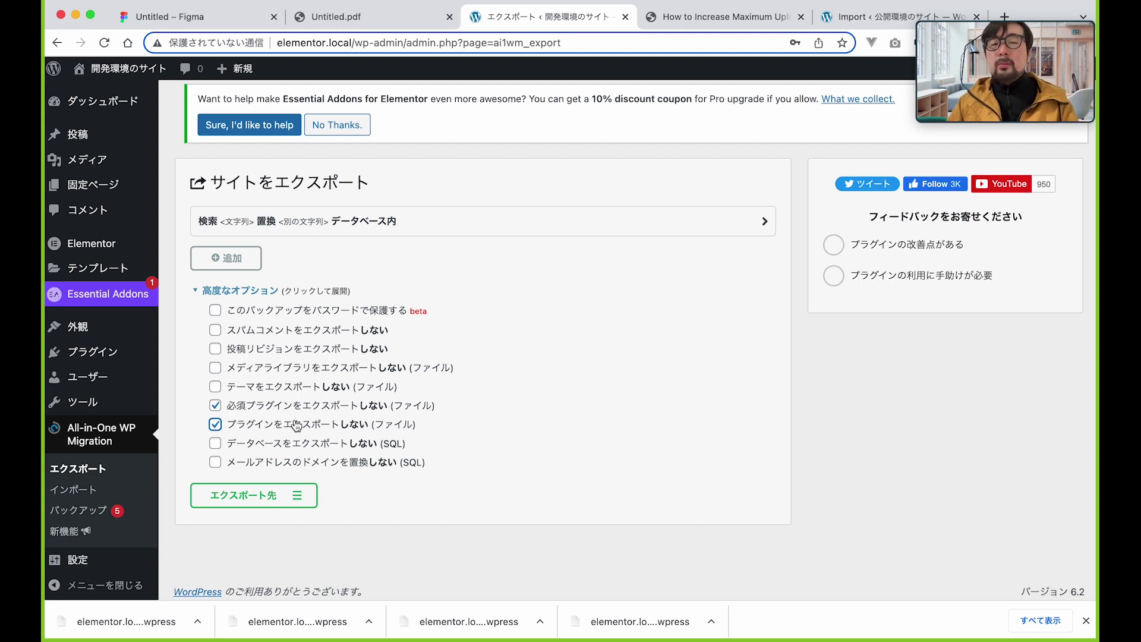
- Try the theme exclusion, clear the theme, must-use plugin and plugin exclusions, and collapse the advanced export options
{"action": "left_click", "coordinate": [305, 389]}
{"action": "left_click", "coordinate": [306, 391]}
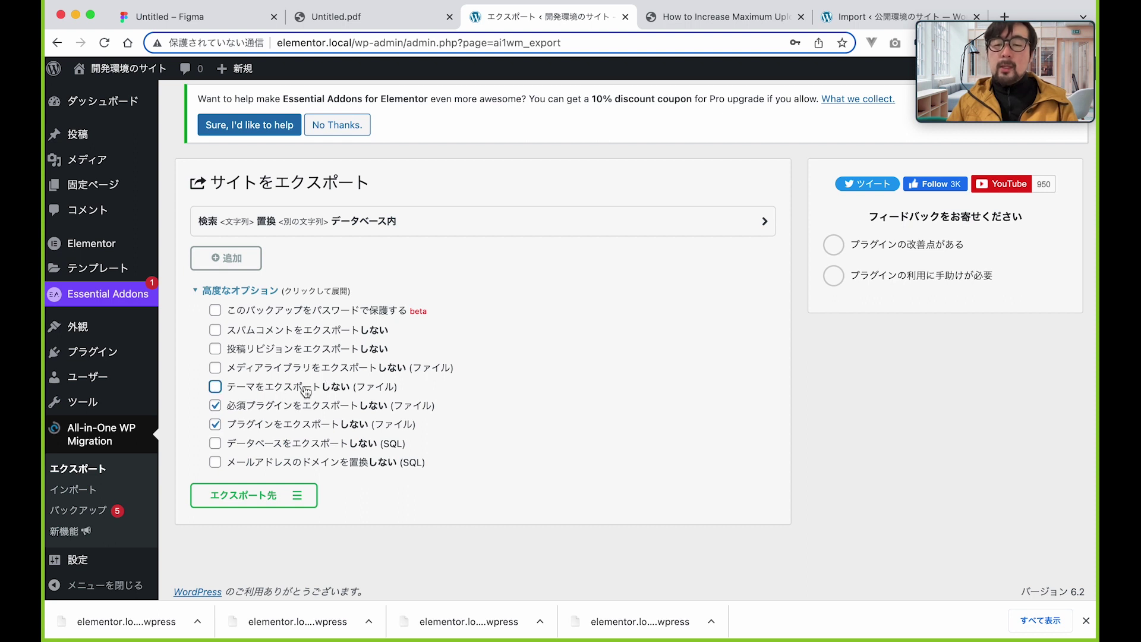
{"action": "left_click", "coordinate": [301, 408]}
{"action": "left_click", "coordinate": [293, 425]}
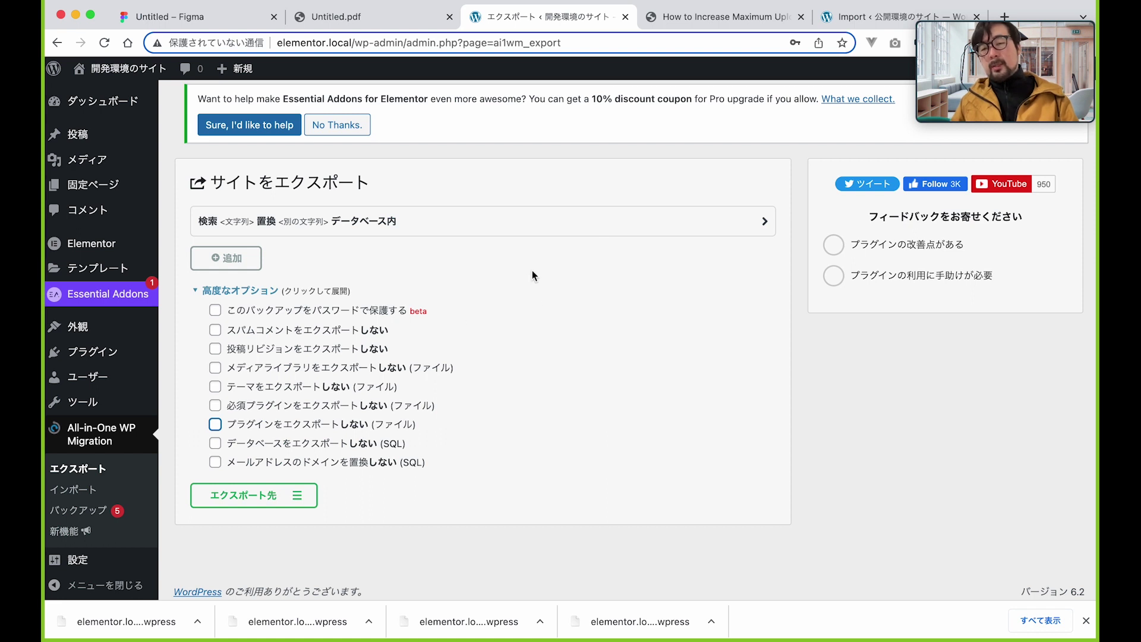
{"action": "left_click", "coordinate": [274, 295]}
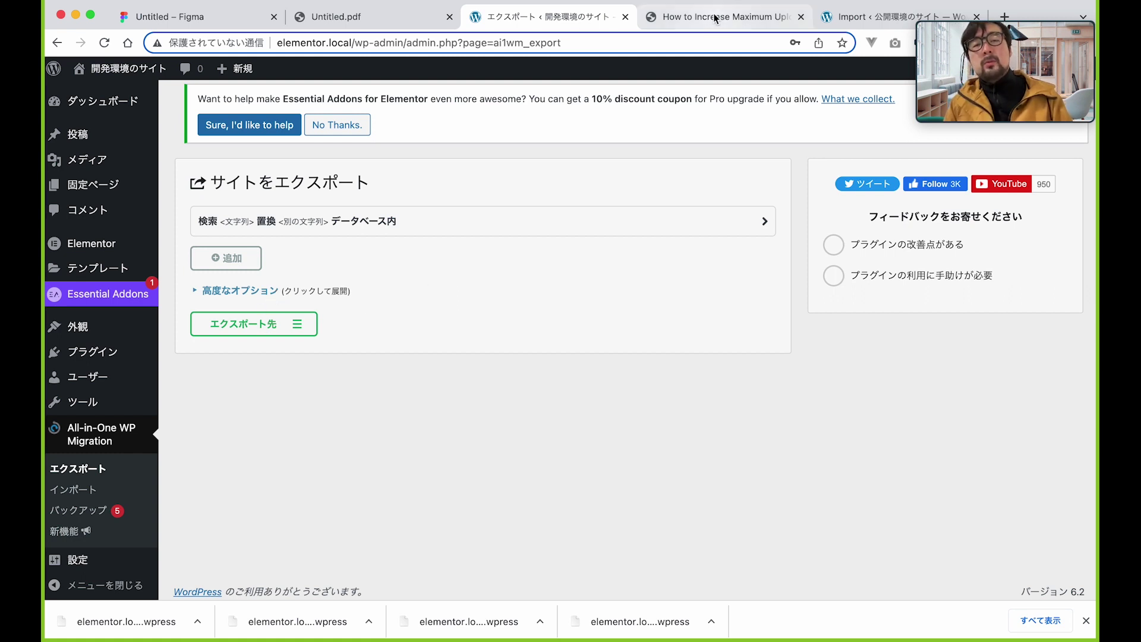
- View the import page of the 公開環境のサイト site and the site migration diagram in Untitled.pdf
{"action": "left_click", "coordinate": [860, 18]}
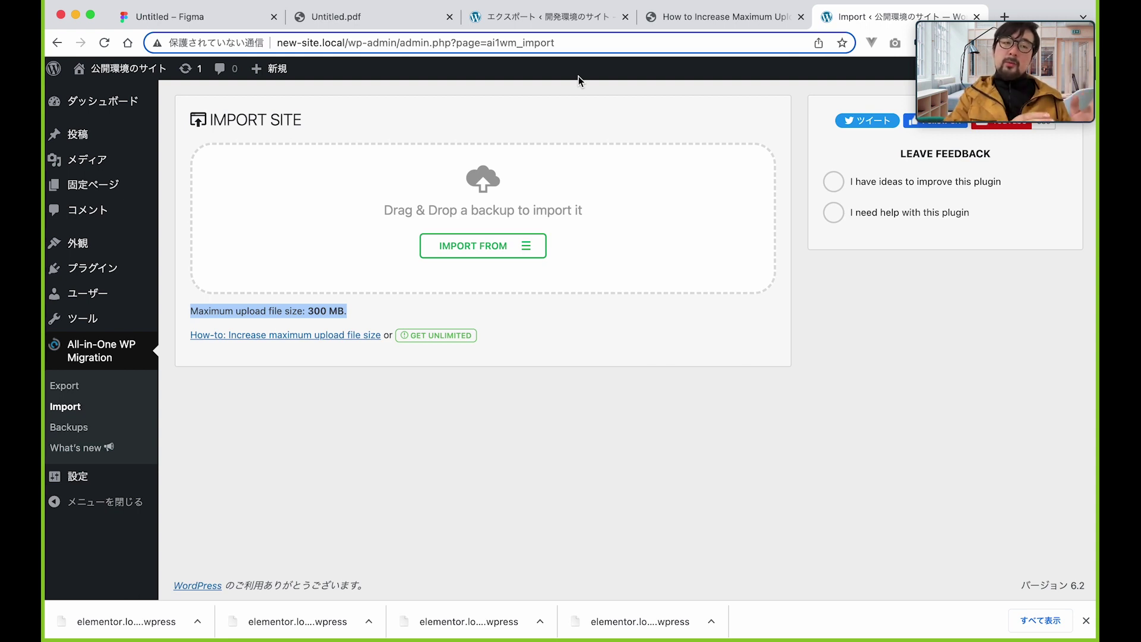
{"action": "left_click", "coordinate": [348, 17]}
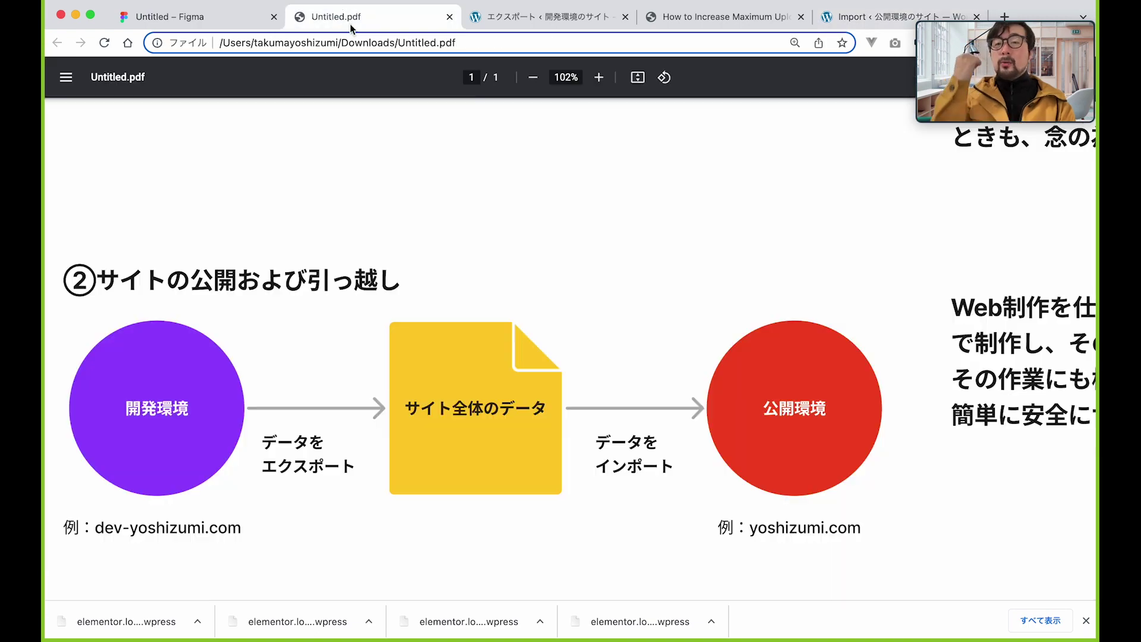